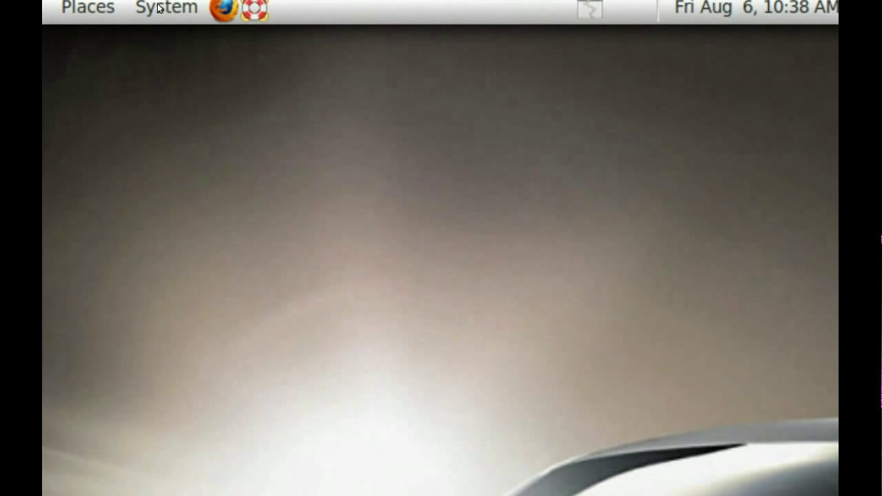
Launch Synaptic Package Manager from System > Administration
left_click(159, 9)
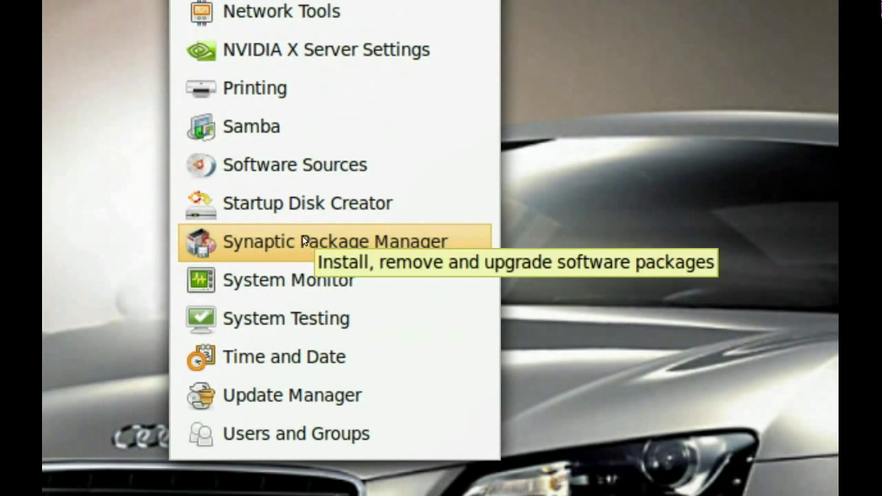
left_click(303, 239)
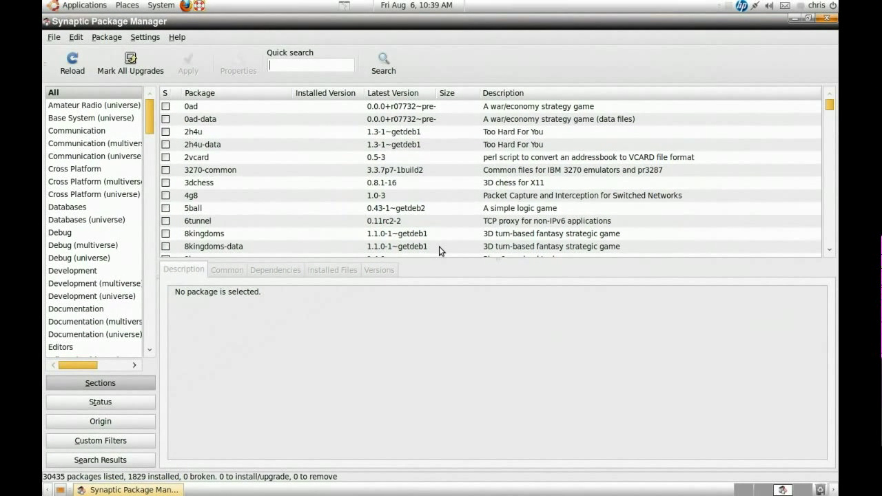
Restore and reposition the Synaptic window, then select gnome-hearts from the Hearts results
left_click(808, 19)
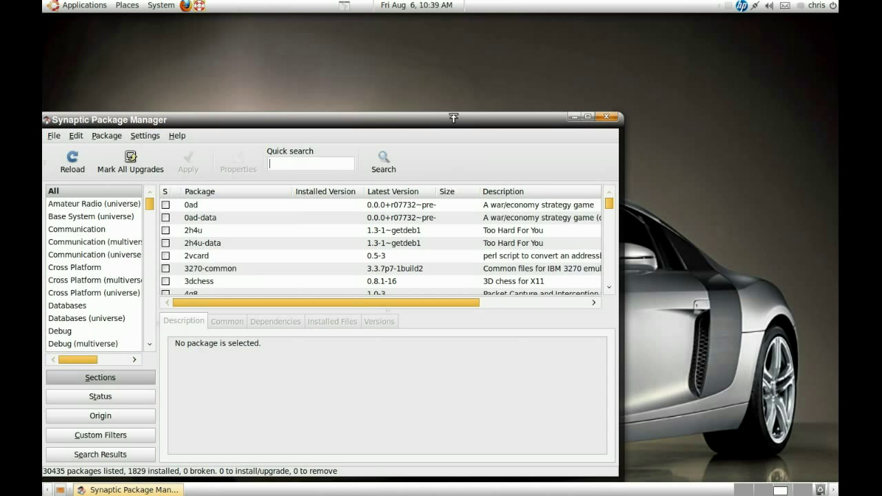
left_click_drag(454, 118, 562, 61)
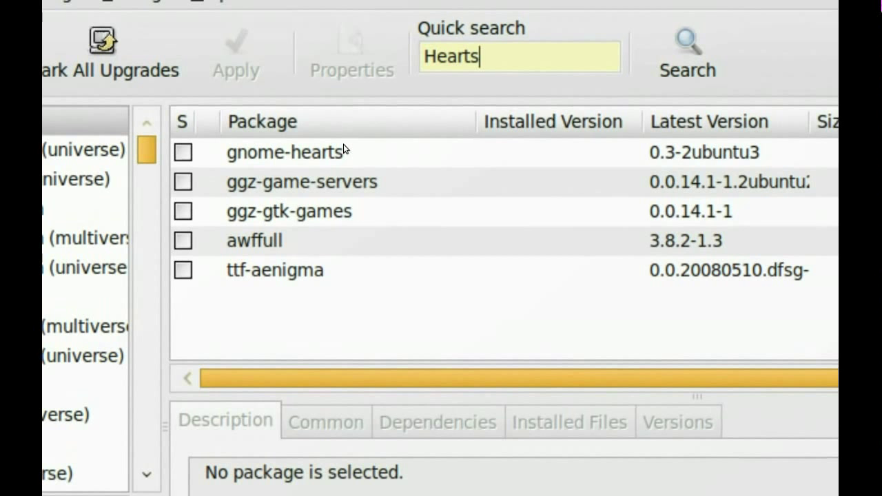
left_click(343, 148)
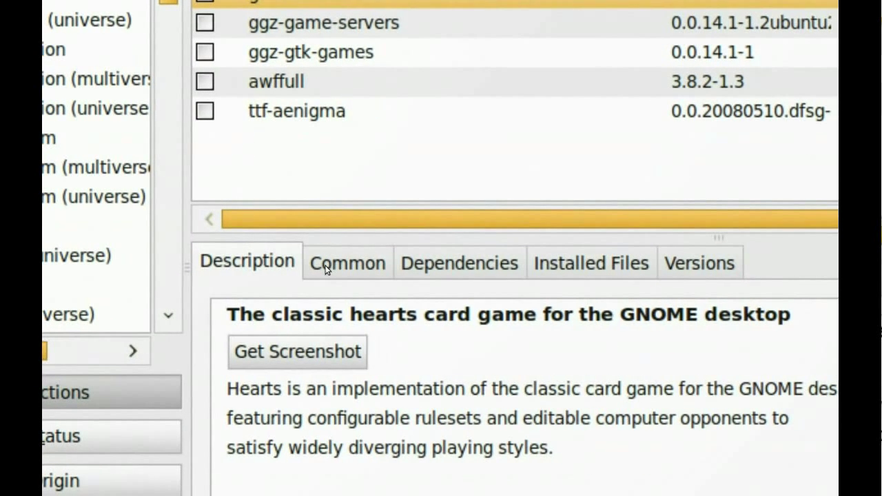
Browse gnome-hearts' Common, Dependencies, Installed Files and Versions details
left_click(329, 265)
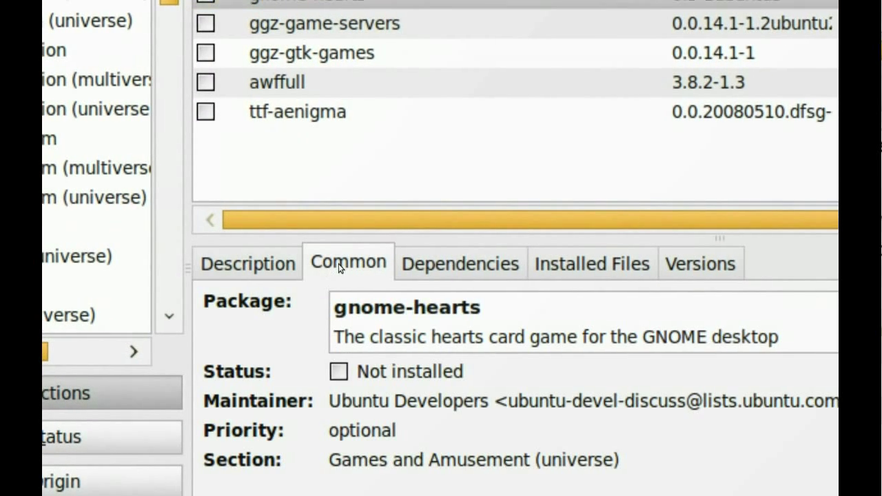
left_click(388, 267)
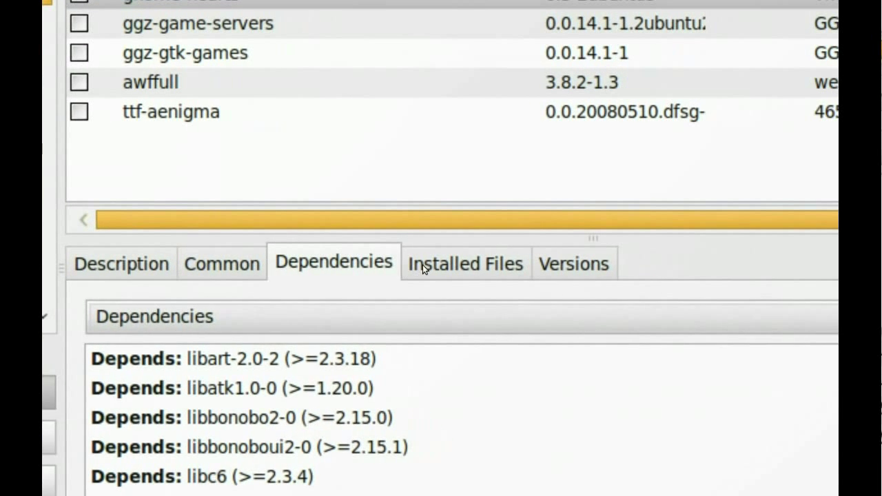
left_click(423, 266)
left_click(475, 271)
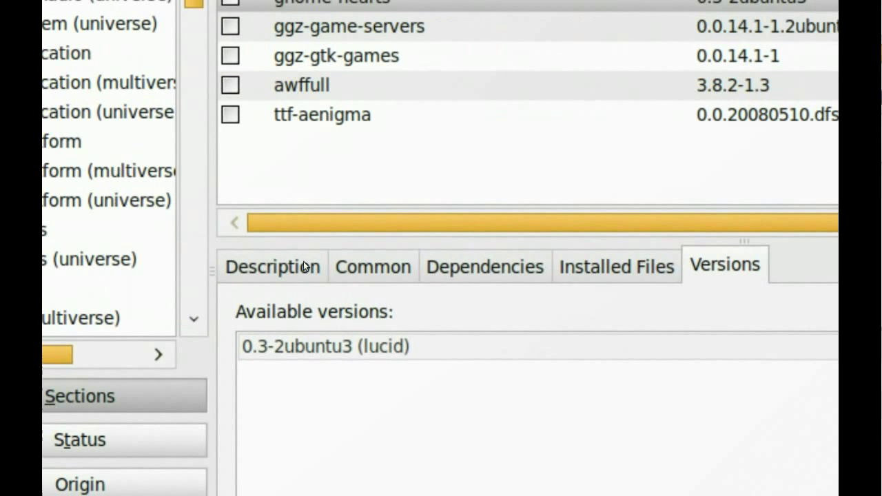
left_click(304, 266)
scroll(303, 266, "down", 1)
scroll(303, 266, "down", 1)
scroll(303, 266, "up", 1)
Back on Description, download gnome-hearts' screenshot and view it enlarged
left_click(303, 266)
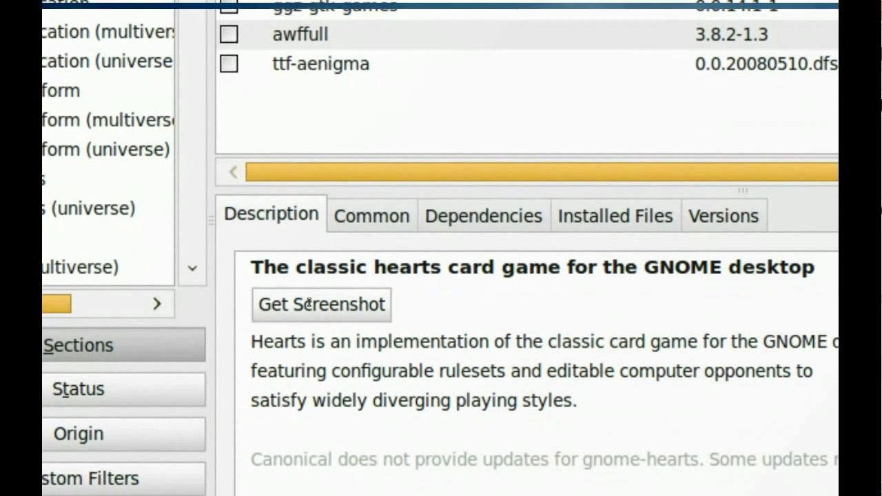
left_click(308, 303)
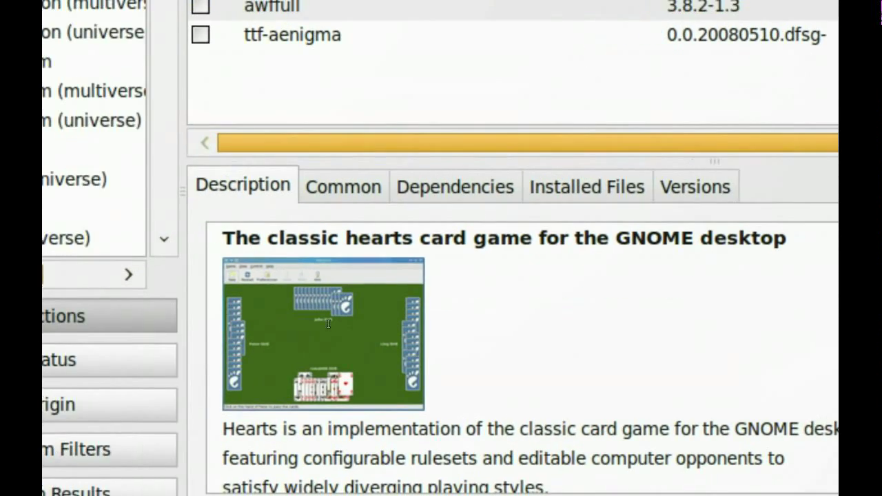
left_click(325, 323)
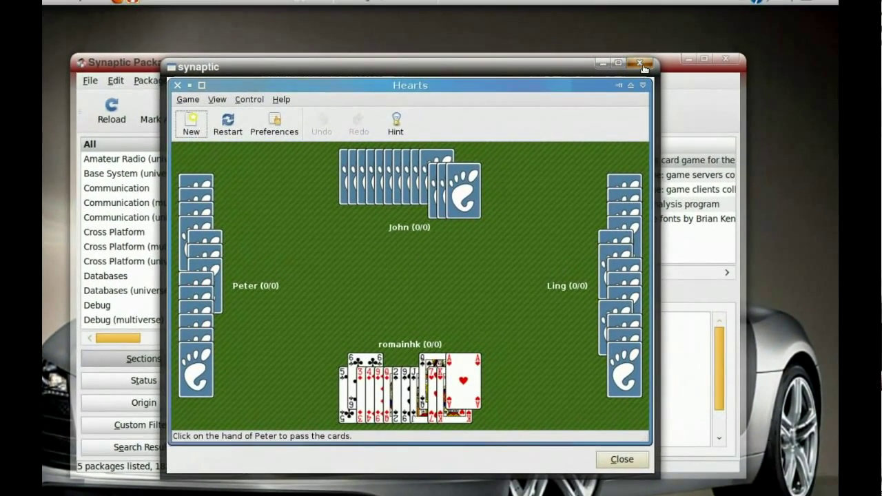
left_click(641, 63)
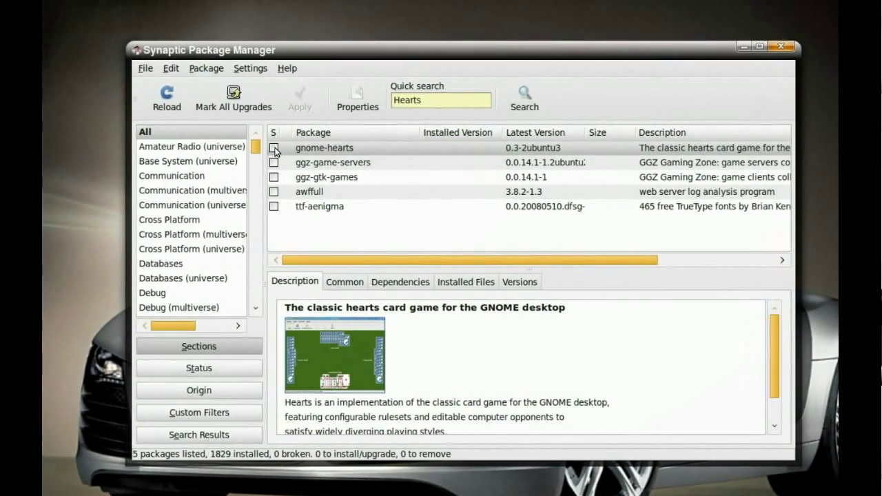
left_click(270, 145)
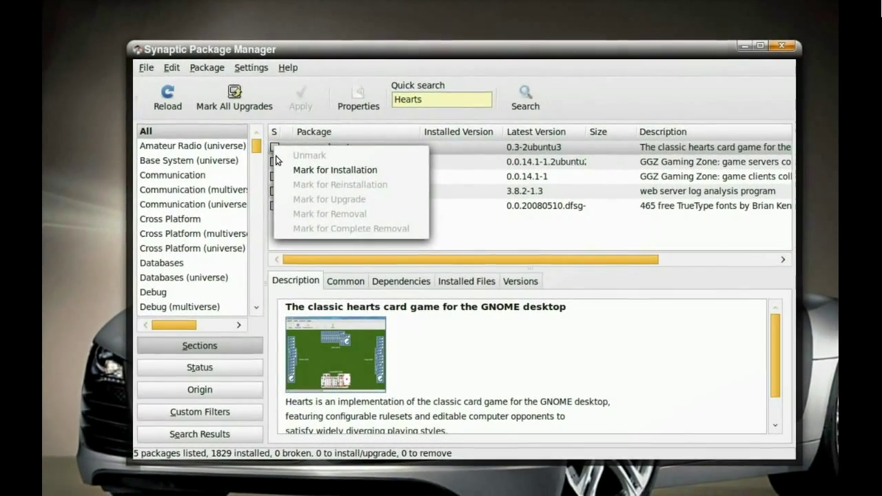
Mark gnome-hearts plus gnome-games-extra-data for installation and apply the changes
left_click(287, 168)
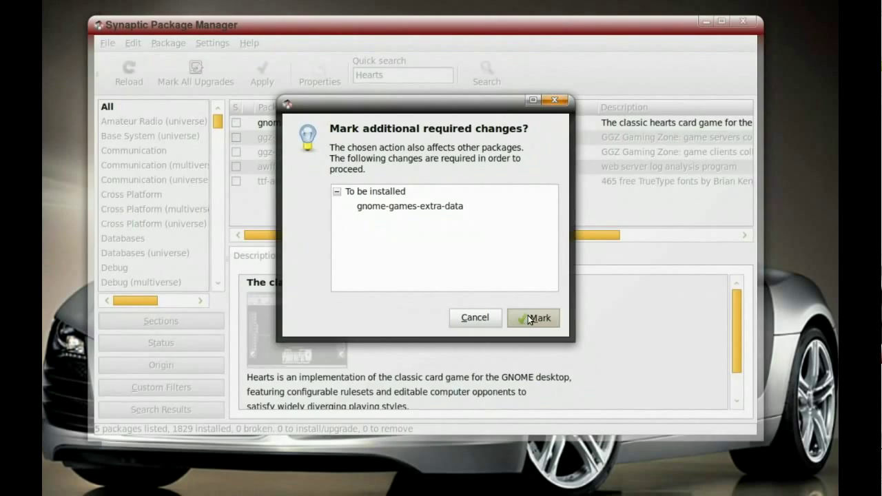
left_click(530, 319)
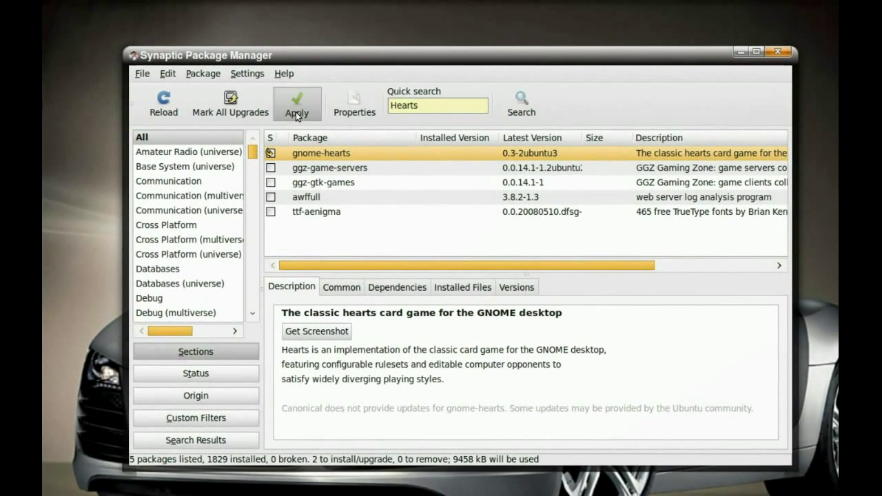
left_click(297, 115)
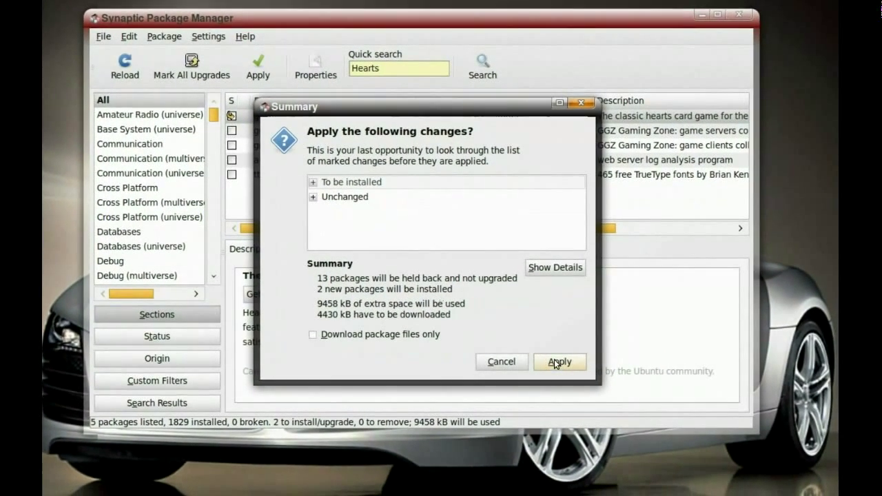
Confirm the summary to download and install gnome-hearts 0.3-2ubuntu3
left_click(554, 363)
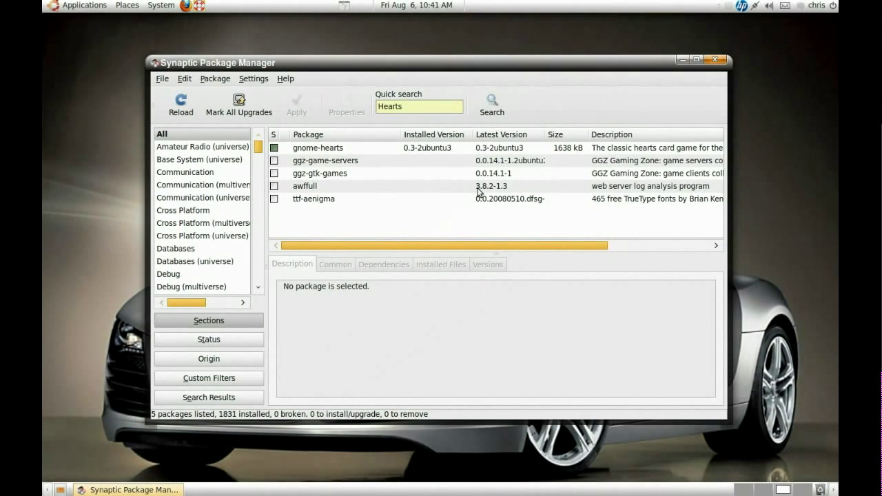
Close Synaptic, launch Hearts from Applications > Games and check its Control menu
left_click(714, 61)
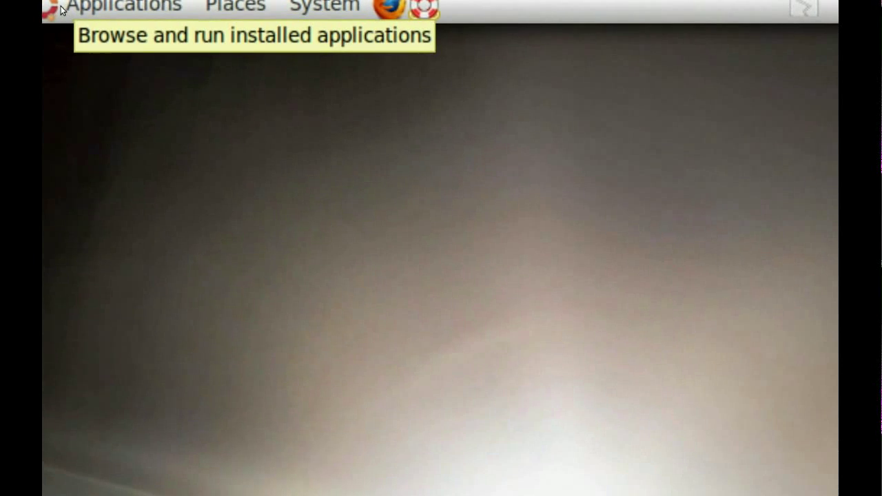
left_click(64, 5)
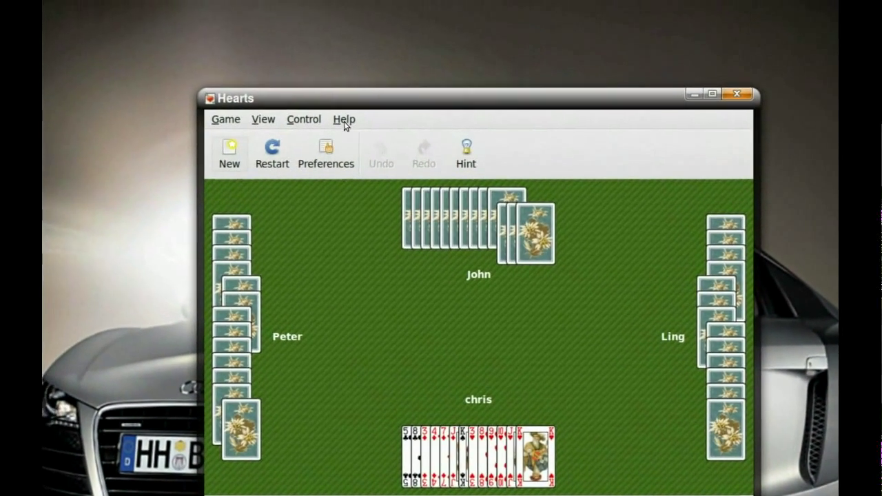
left_click(350, 120)
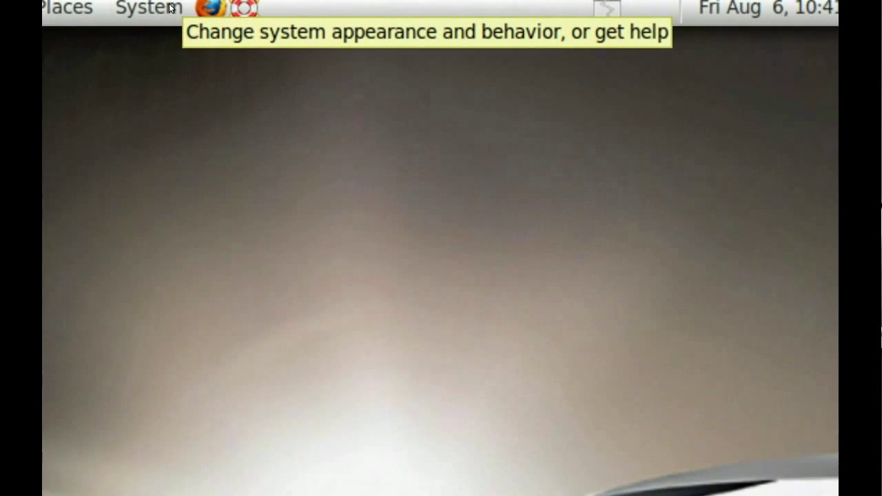
With Hearts closed, open the System > Administration menu
left_click(164, 8)
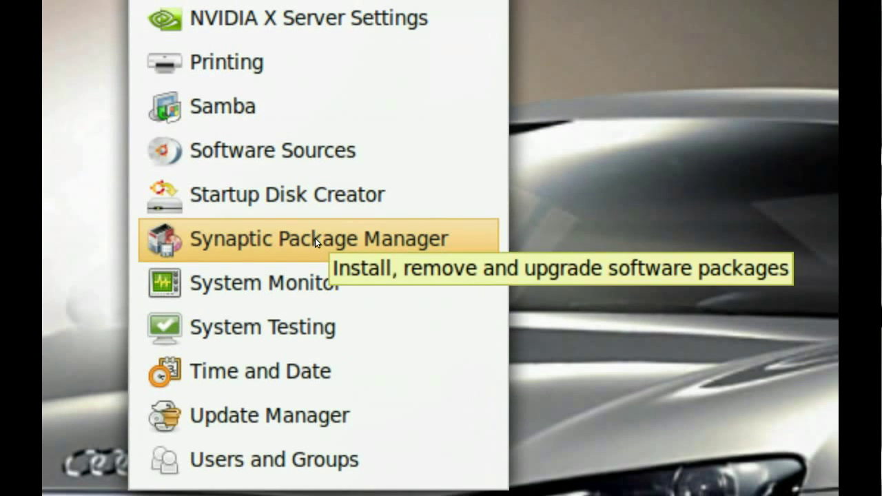
Relaunch Synaptic Package Manager from the Administration menu
left_click(315, 238)
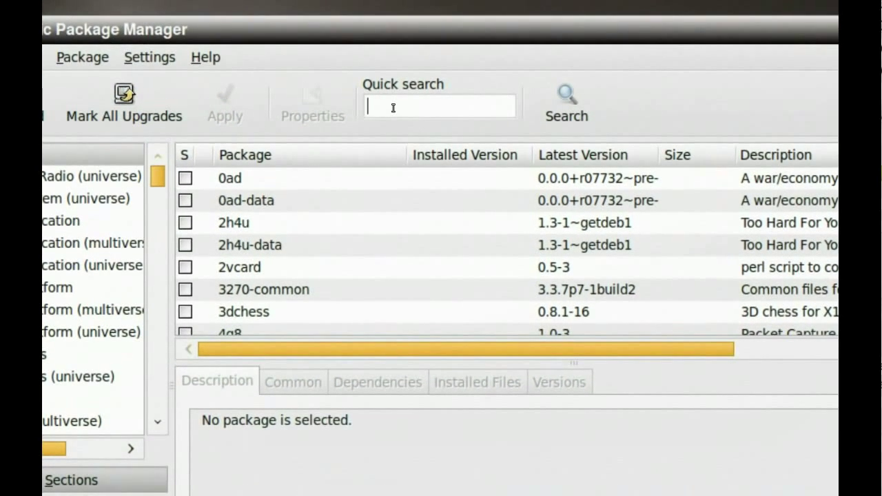
Search 'Hearts' and mark the installed gnome-hearts for complete removal
type("Hearts")
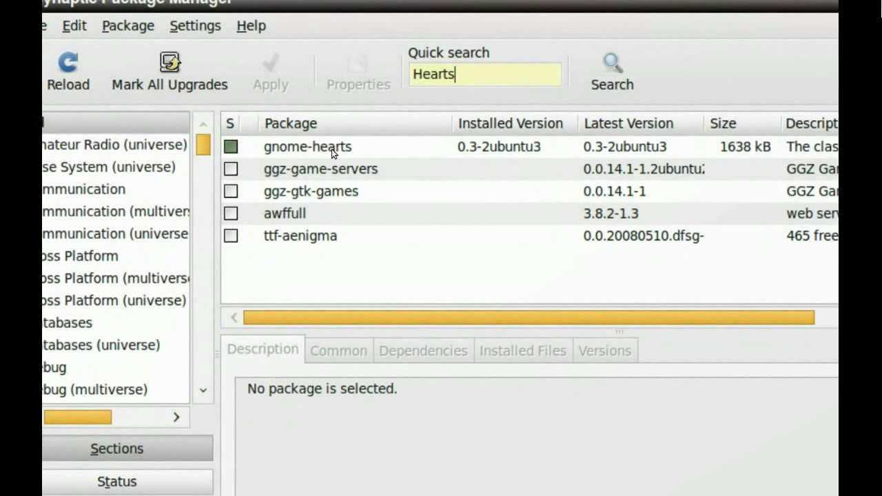
left_click(331, 149)
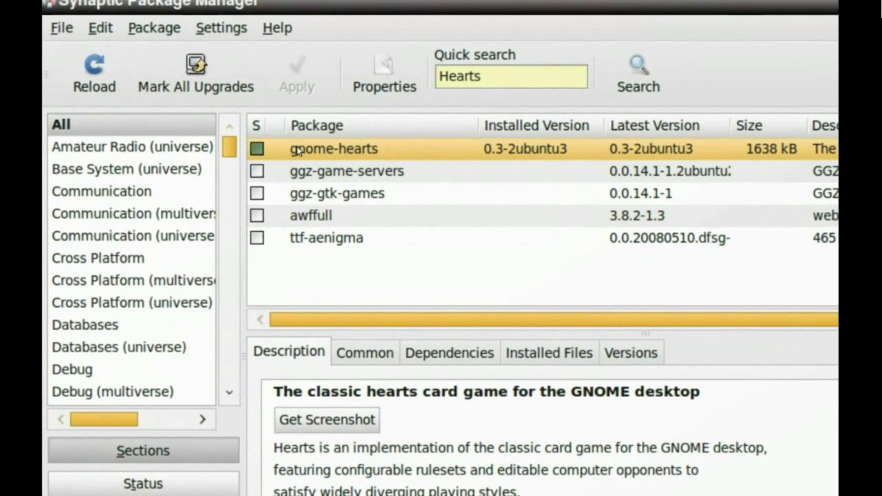
right_click(297, 151)
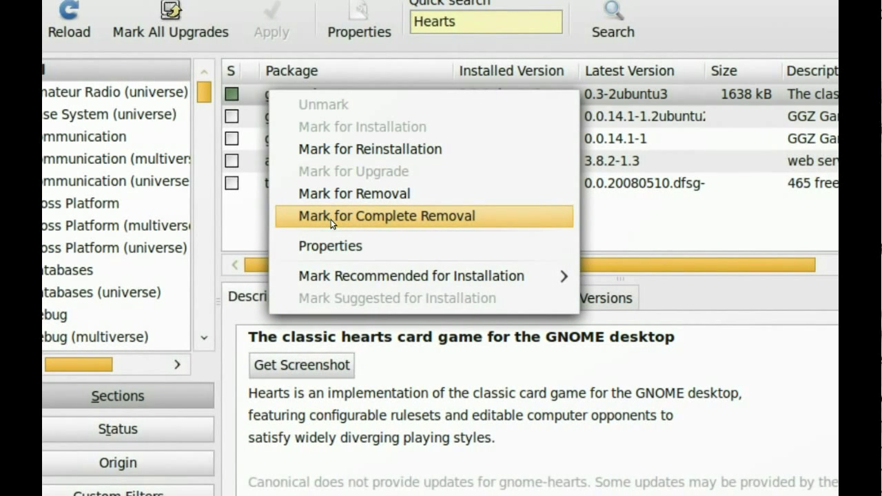
left_click(330, 217)
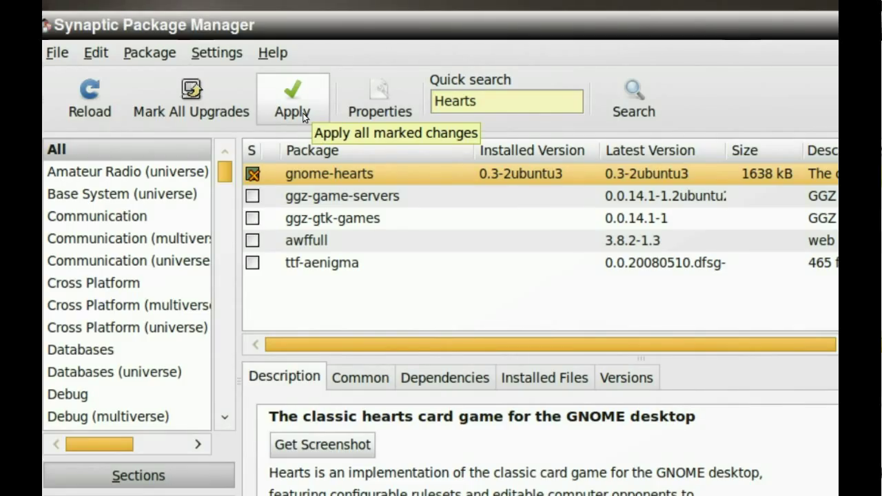
Leave the gnome-hearts removal unapplied and close Synaptic, raising the quit-and-discard prompt
left_click(303, 117)
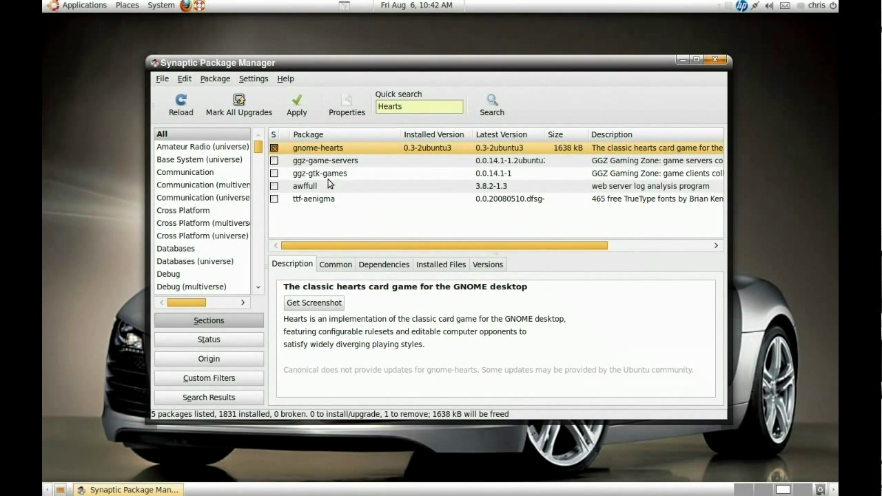
left_click(714, 59)
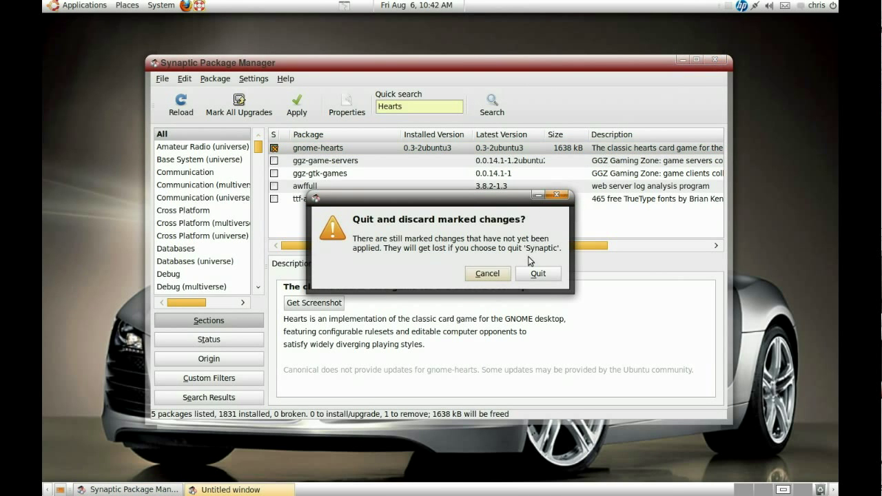